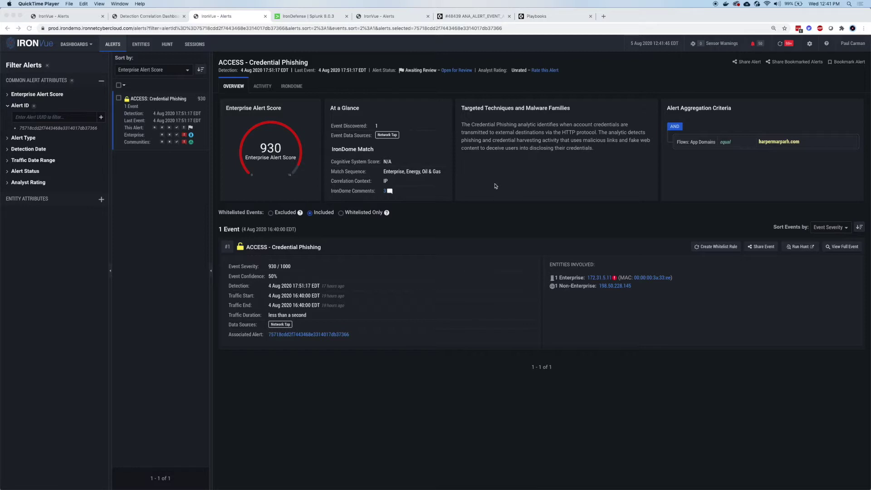
Highlight the Targeted Techniques description, then zoom the alert overview page to 150%.
{"action": "double_click", "coordinate": [465, 125]}
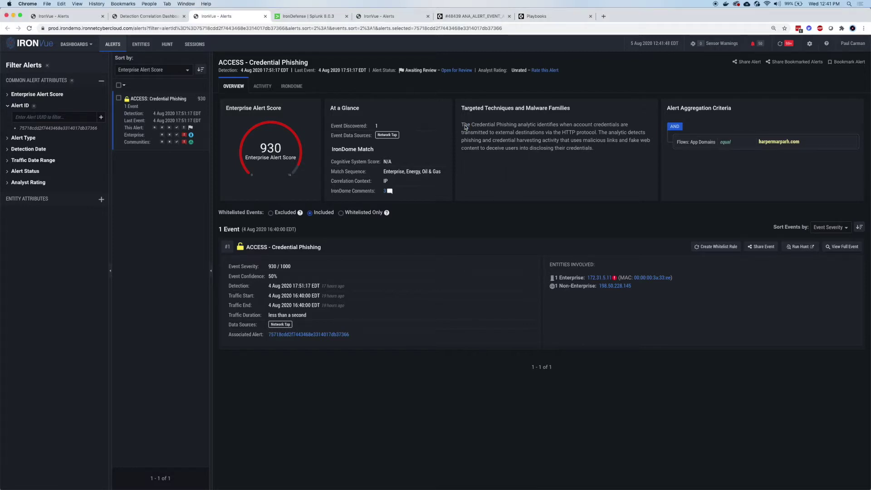
{"action": "left_click_drag", "start_coordinate": [464, 126], "coordinate": [601, 148]}
{"action": "left_click", "coordinate": [575, 157]}
{"action": "key", "text": "super+equal"}
{"action": "key", "text": "super+equal"}
{"action": "key", "text": "super+equal"}
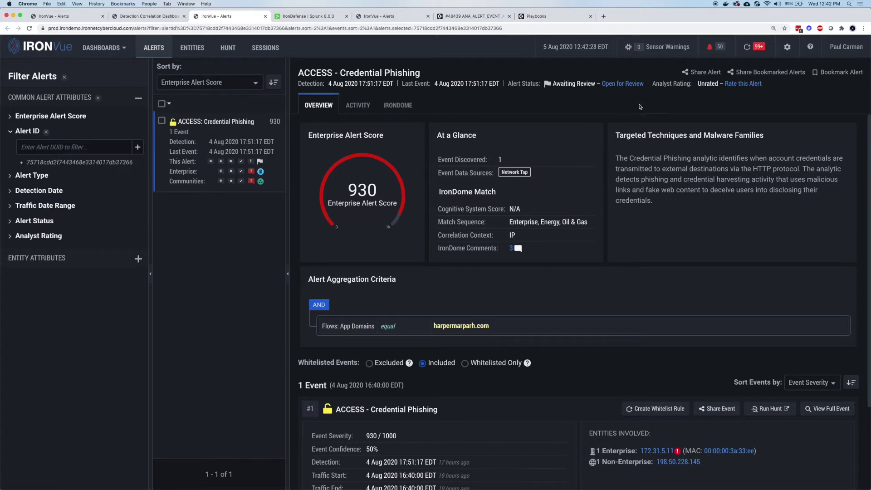
{"action": "left_click", "coordinate": [626, 86]}
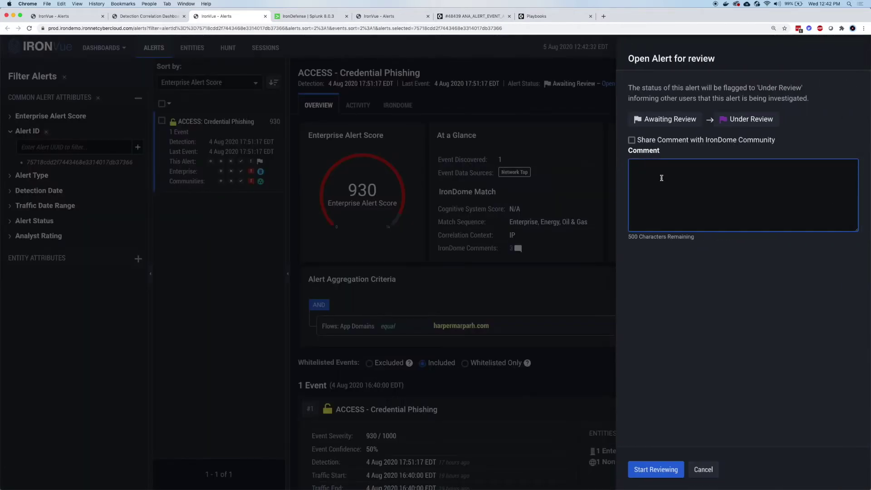
Start reviewing the alert with the comment 'Starting triage', changing Awaiting Review to Under Review.
{"action": "type", "text": "Startingtr"}
{"action": "key", "text": "BackSpace"}
{"action": "key", "text": "BackSpace"}
{"action": "type", "text": "triage"}
{"action": "left_click", "coordinate": [662, 470]}
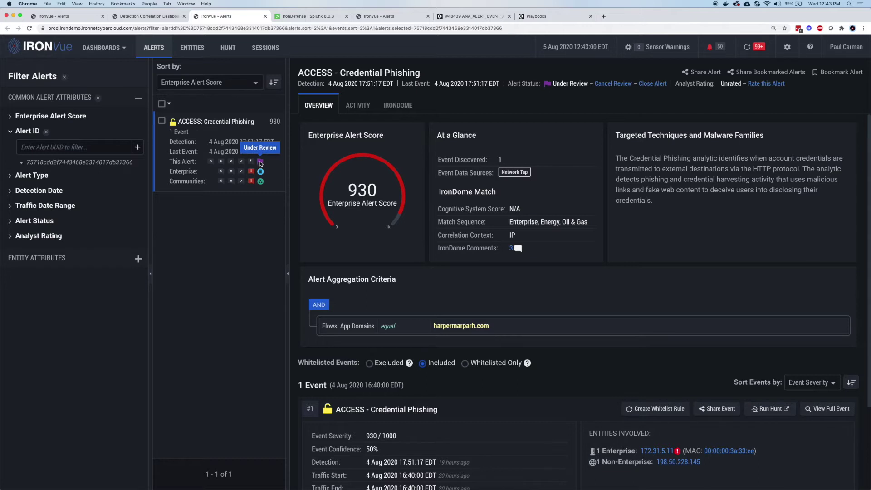
{"action": "left_click_drag", "start_coordinate": [173, 182], "coordinate": [198, 184]}
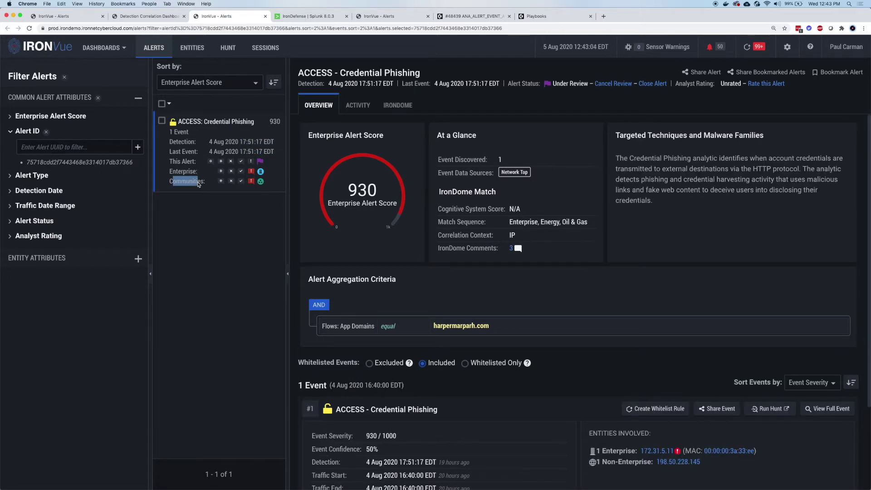
{"action": "mouse_move", "coordinate": [262, 186]}
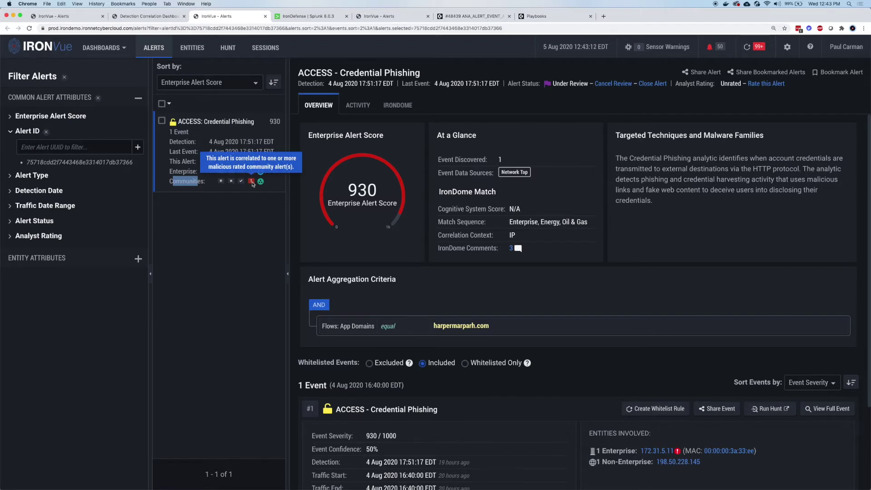
{"action": "left_click", "coordinate": [397, 107]}
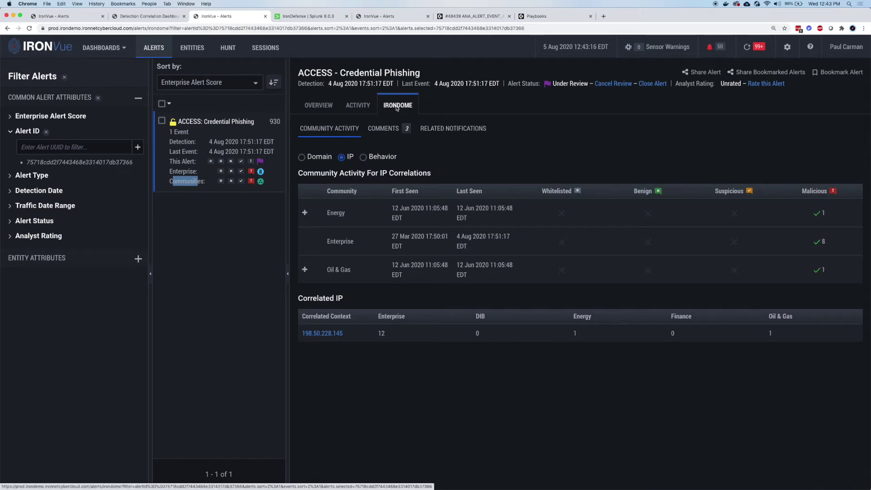
Expand the Energy and Oil & Gas rows to reveal participant P-1 marking the IP malicious.
{"action": "left_click", "coordinate": [305, 214]}
{"action": "left_click", "coordinate": [305, 329]}
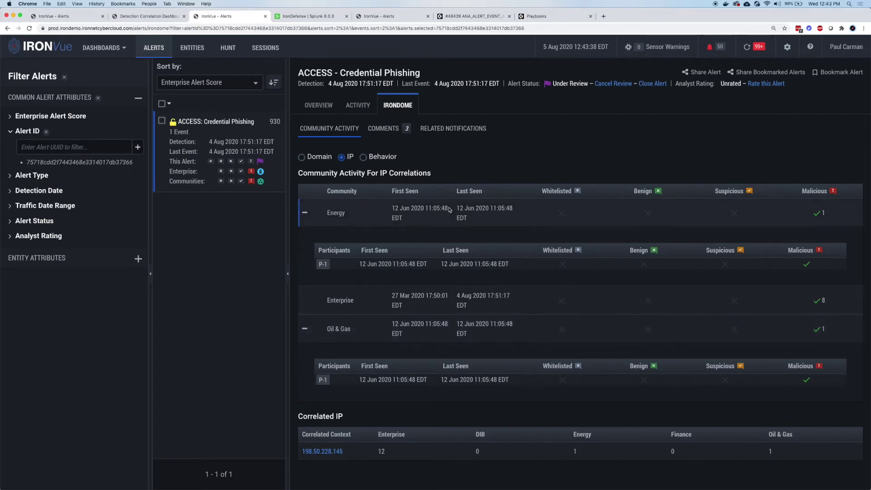
Read the zoomed community comments, highlighting the fake Facebook login, credentials, raw traffic and block-domain passages.
{"action": "left_click", "coordinate": [386, 130]}
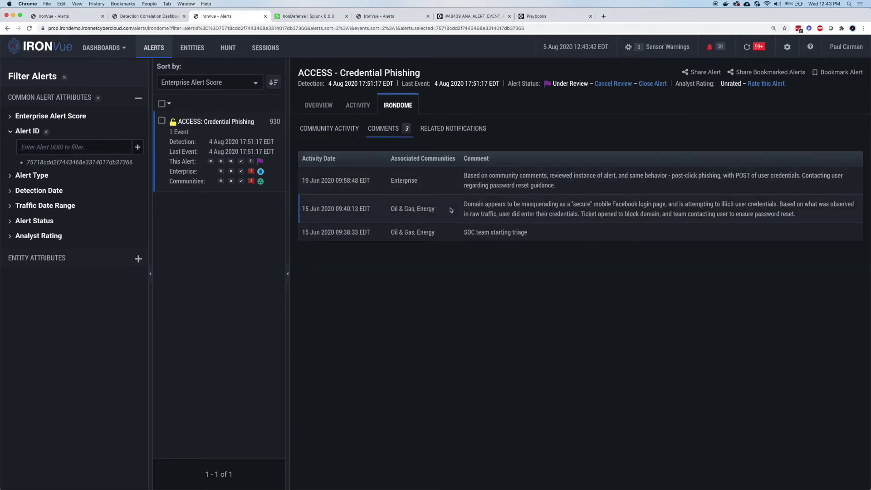
{"action": "key", "text": "super+equal"}
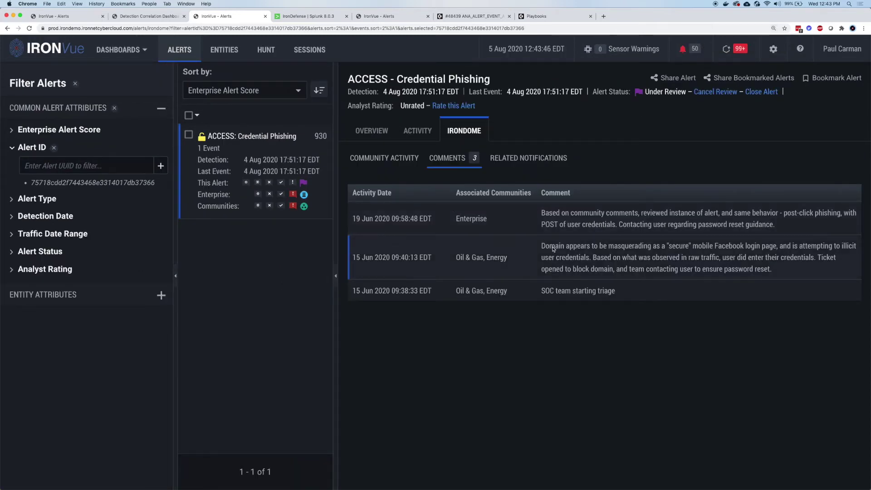
{"action": "left_click_drag", "start_coordinate": [660, 249], "coordinate": [761, 253]}
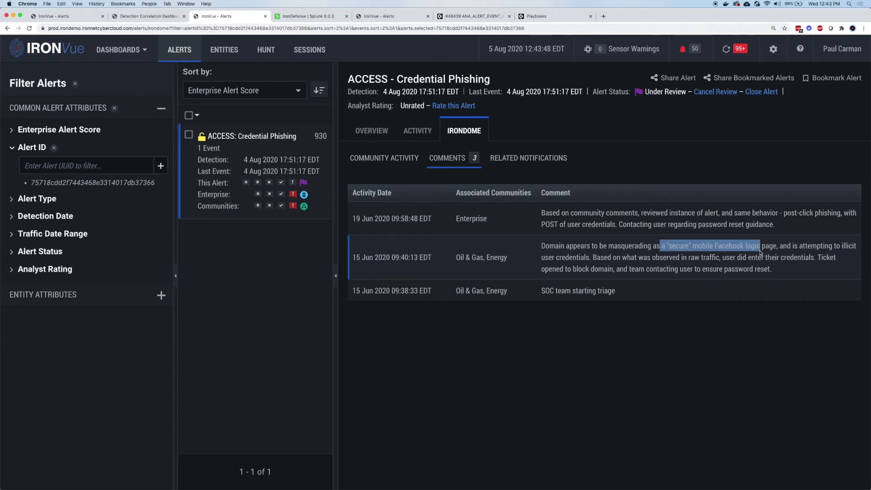
{"action": "left_click_drag", "start_coordinate": [545, 258], "coordinate": [581, 260]}
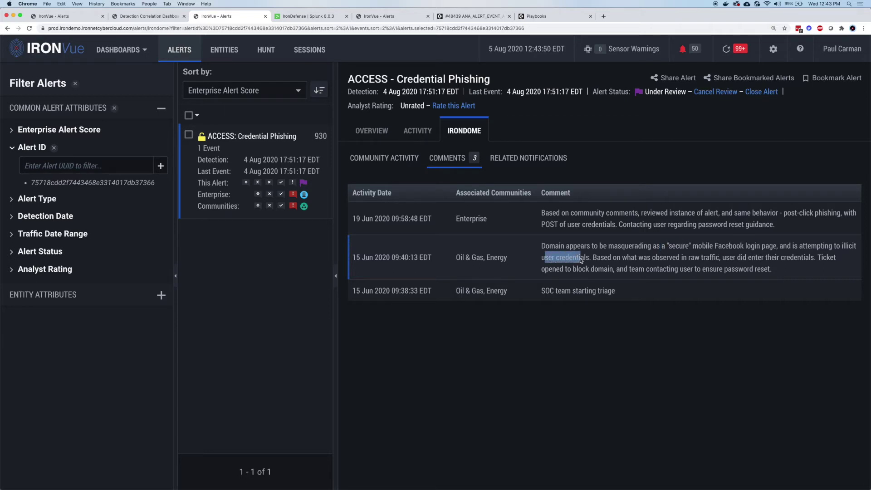
{"action": "left_click_drag", "start_coordinate": [635, 258], "coordinate": [752, 259]}
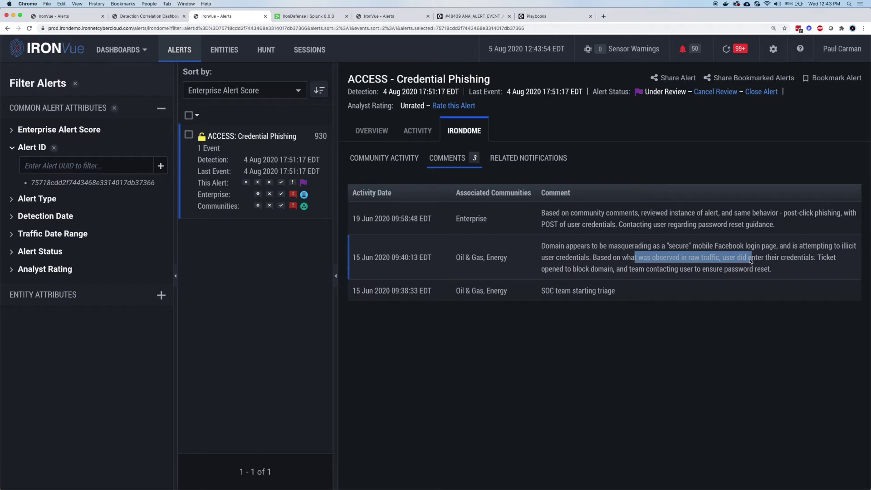
{"action": "left_click_drag", "start_coordinate": [573, 270], "coordinate": [628, 270]}
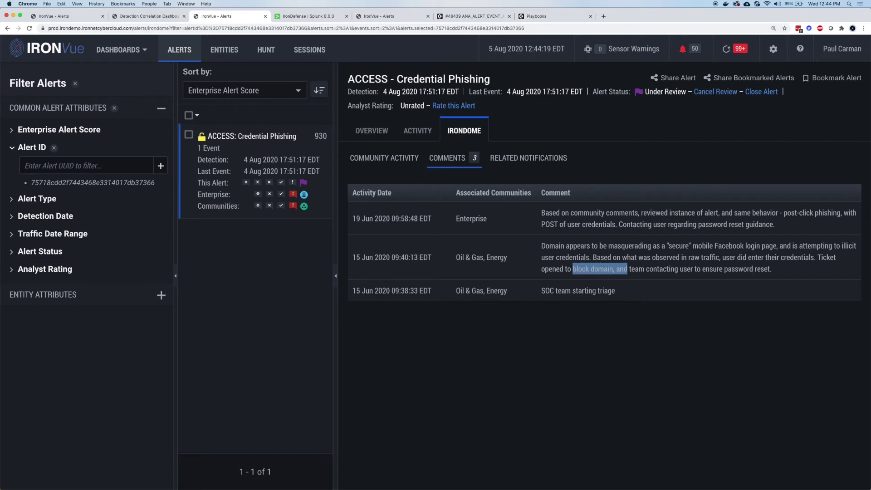
{"action": "left_click", "coordinate": [373, 131]}
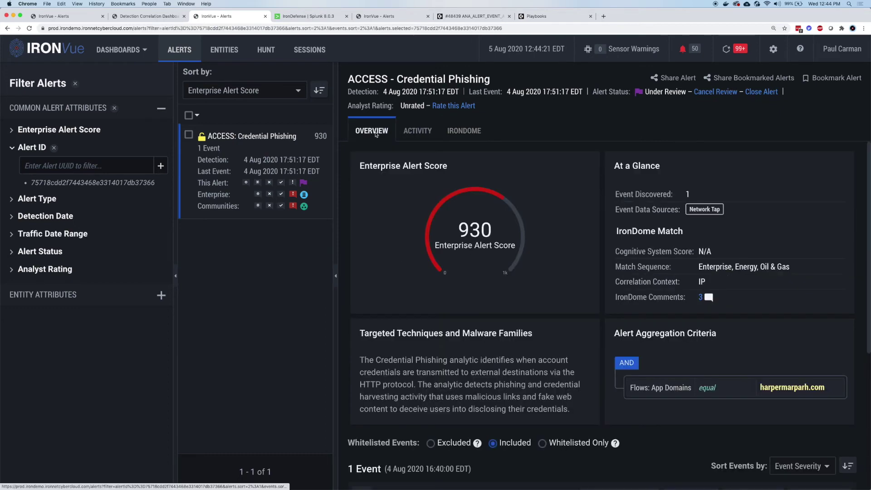
Reset the zoom, open the phishing event's full details, and enlarge the Event Viewer.
{"action": "key", "text": "super+0"}
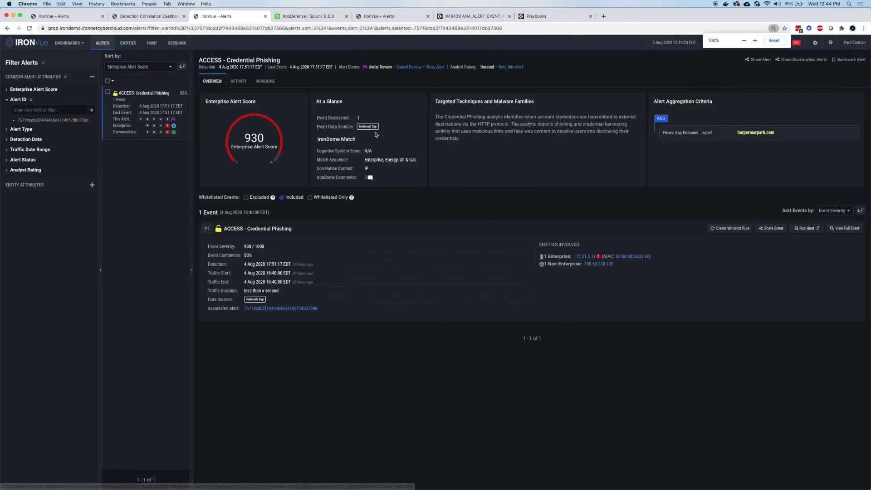
{"action": "left_click", "coordinate": [846, 229]}
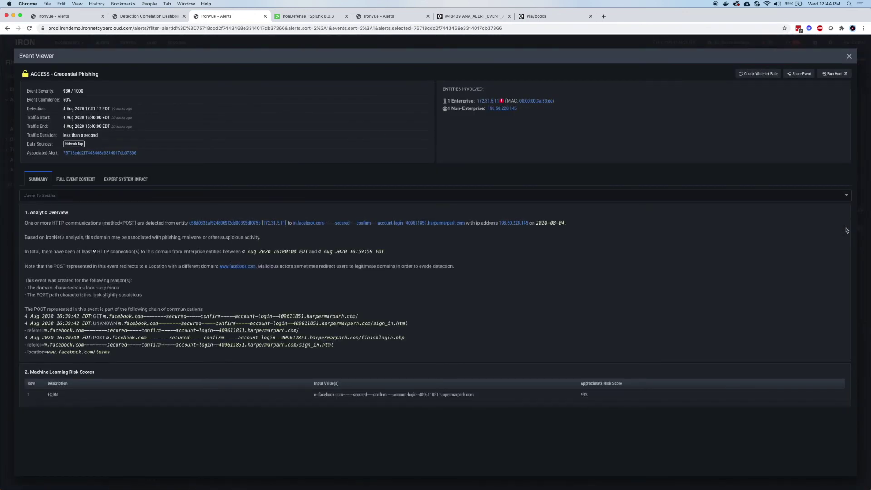
{"action": "key", "text": "super+equal"}
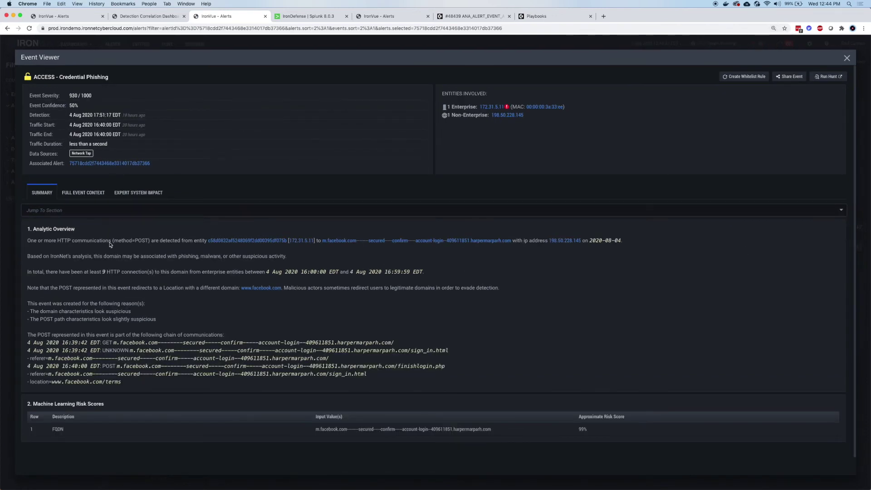
Highlight the HTTP POST phrase, source entity IP, suspicious domain, and sign_in.html in the communication chain.
{"action": "left_click_drag", "start_coordinate": [52, 243], "coordinate": [148, 244]}
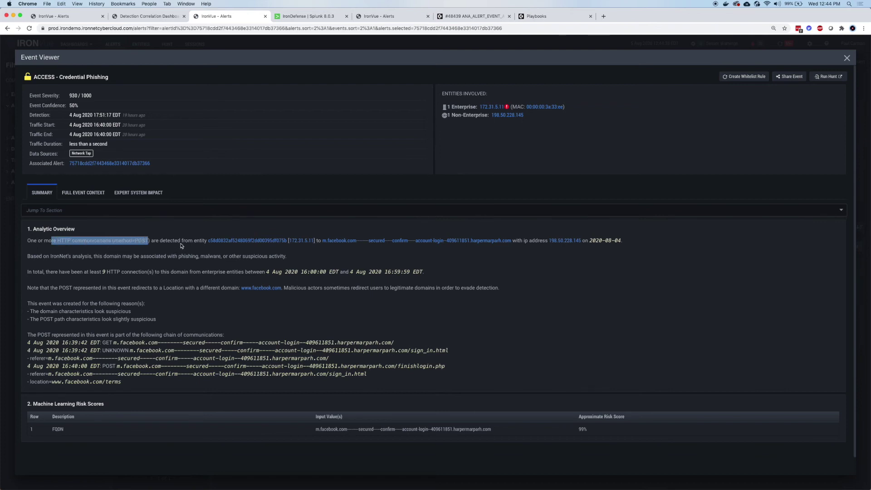
{"action": "left_click_drag", "start_coordinate": [181, 245], "coordinate": [355, 248]}
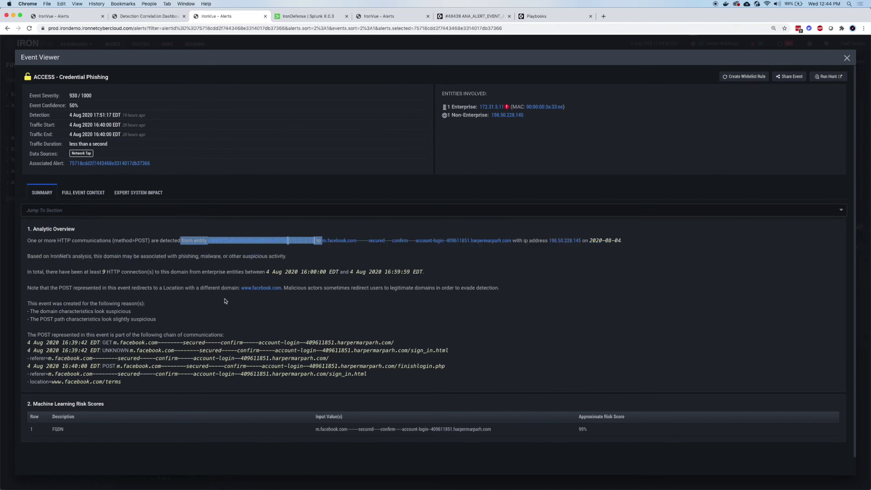
{"action": "left_click", "coordinate": [209, 303]}
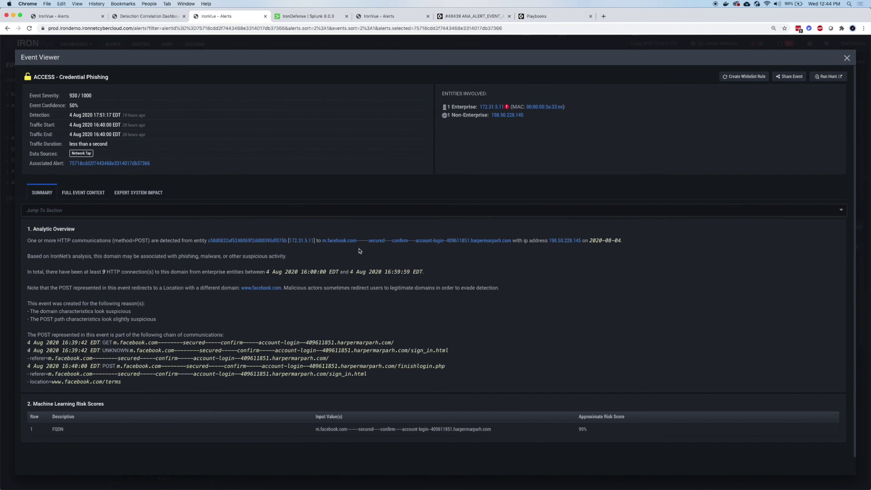
{"action": "left_click_drag", "start_coordinate": [525, 242], "coordinate": [357, 244]}
{"action": "left_click", "coordinate": [185, 281]}
{"action": "left_click_drag", "start_coordinate": [33, 336], "coordinate": [147, 338]}
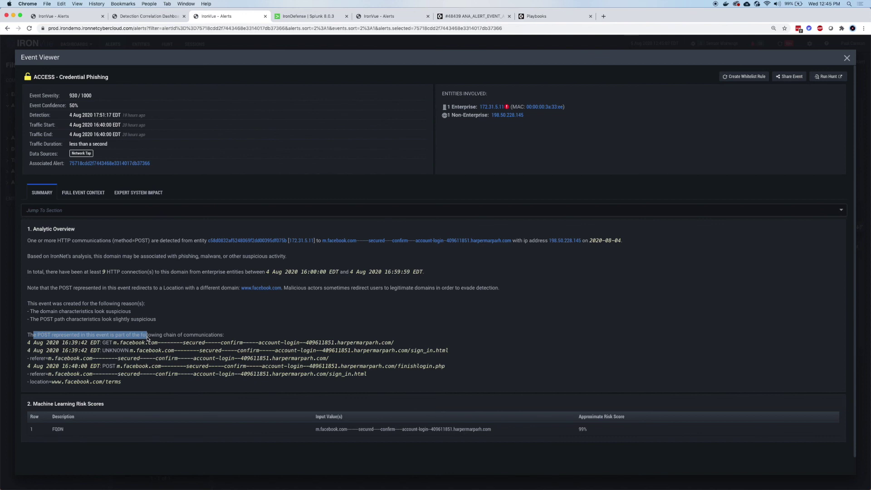
{"action": "left_click", "coordinate": [147, 339]}
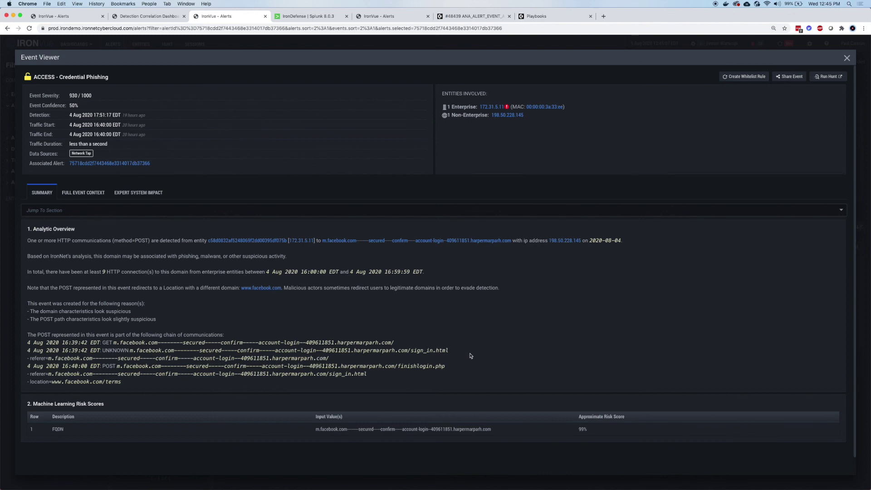
{"action": "left_click_drag", "start_coordinate": [467, 353], "coordinate": [398, 369]}
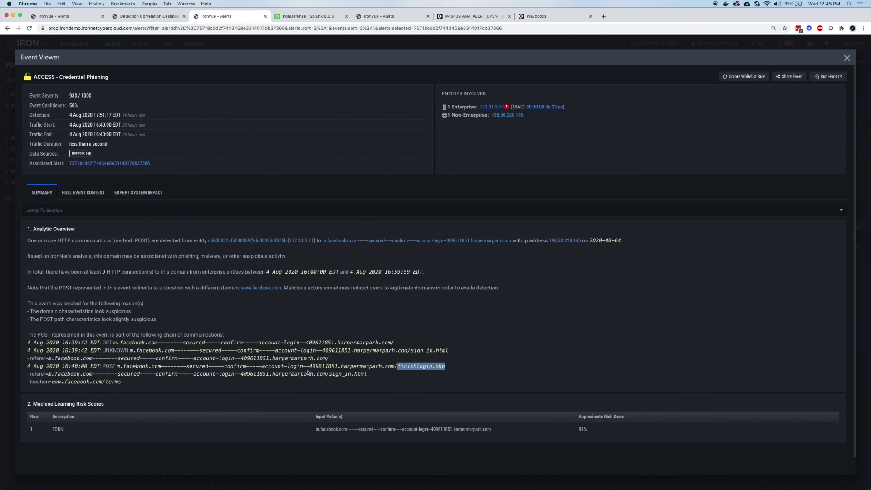